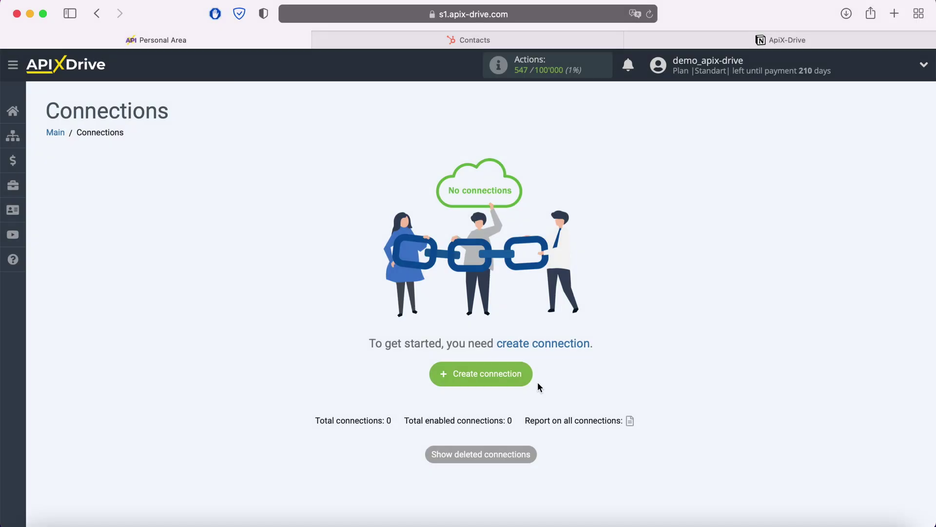
- Start a new connection with Hubspot selected as the data source system
left_click(527, 377)
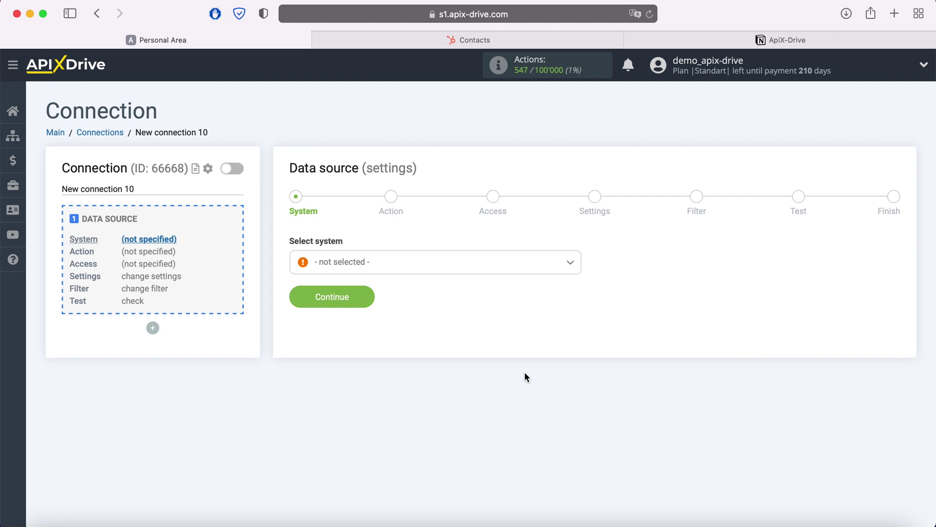
left_click(435, 263)
scroll(434, 364, "down", 5)
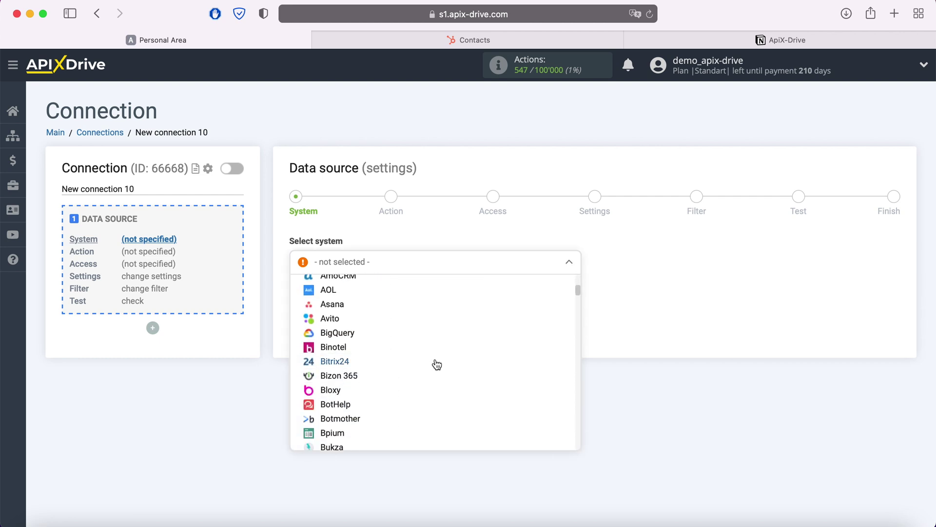
scroll(437, 365, "down", 15)
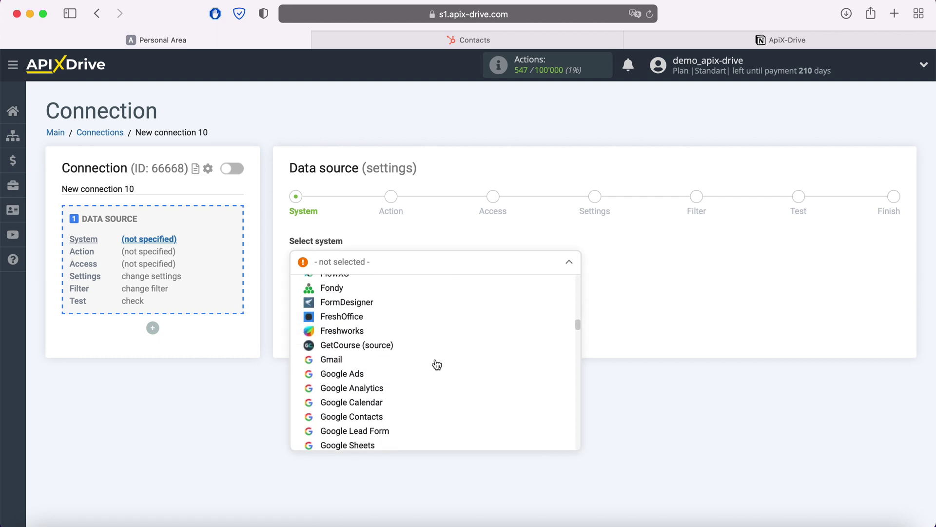
scroll(435, 364, "down", 4)
left_click(358, 376)
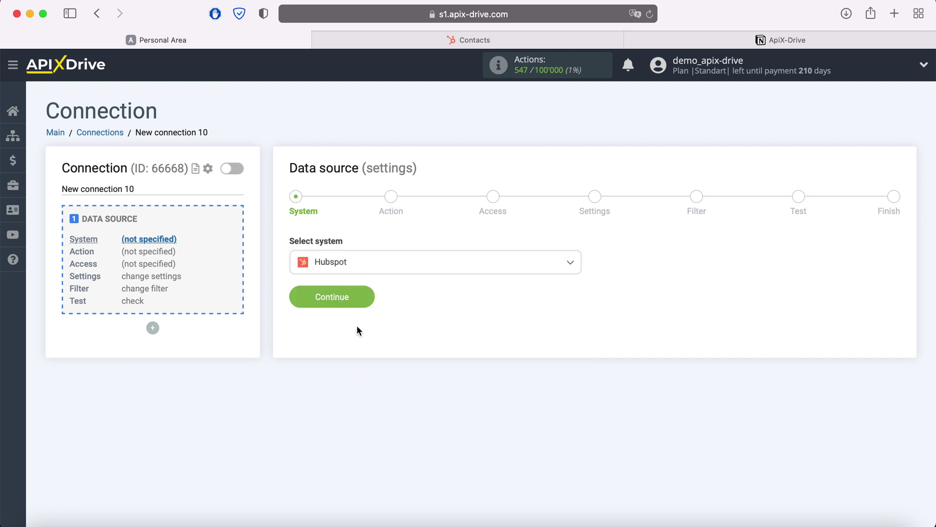
left_click(364, 297)
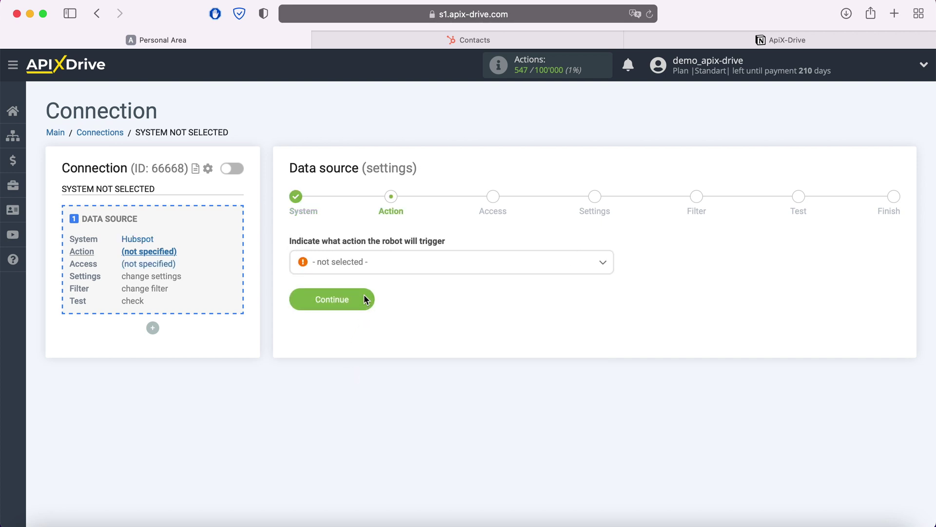
- Set the Hubspot action to Get Contacts (new), start connecting the account, and view HubSpot Contacts
left_click(385, 263)
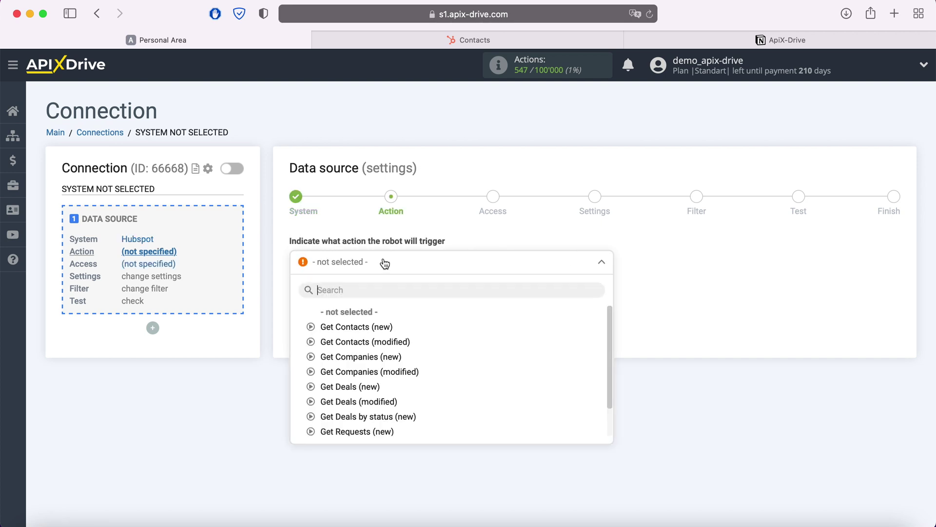
left_click(377, 326)
left_click(366, 300)
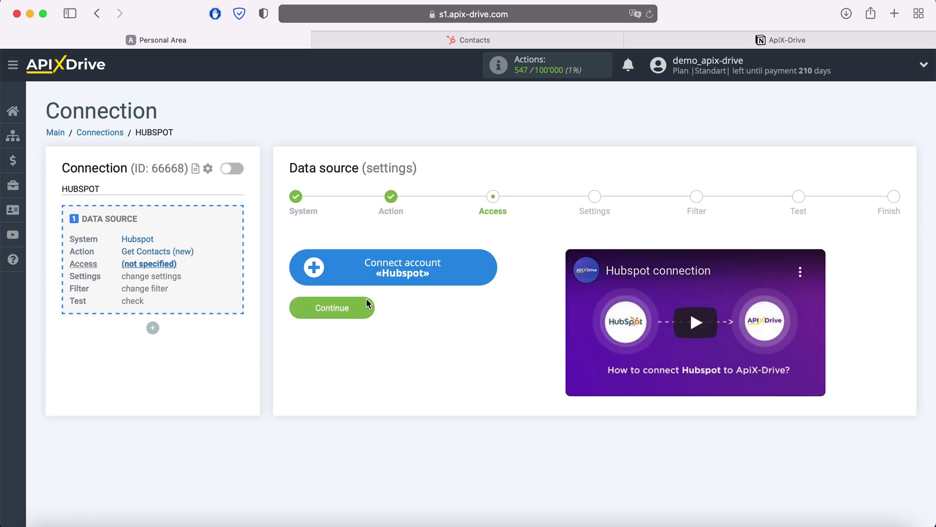
left_click(480, 268)
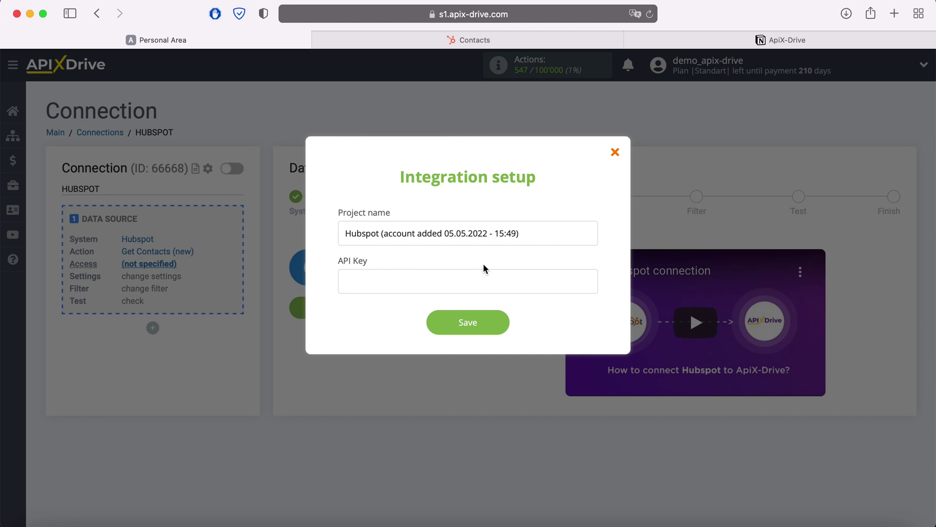
left_click(525, 45)
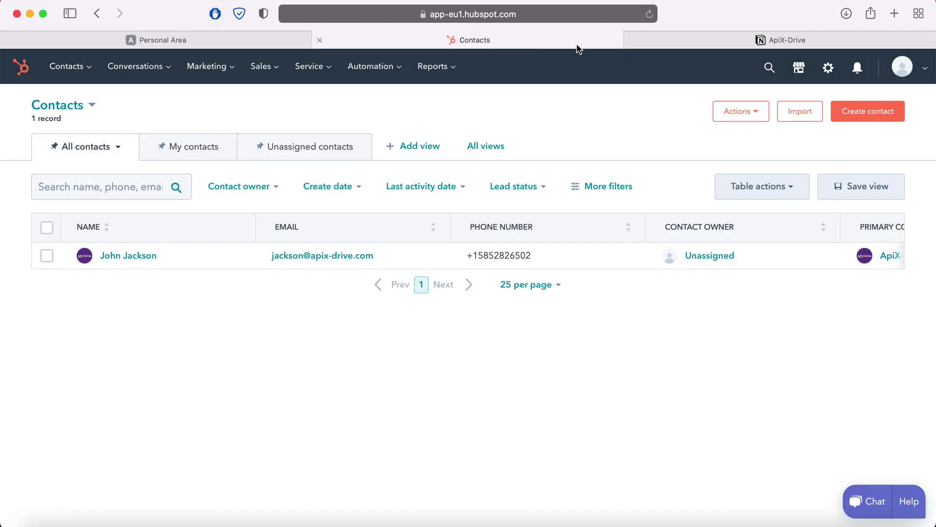
- Reveal and select the full HubSpot API key under Profile & Preferences > Integrations > API Key
left_click(922, 69)
left_click(835, 142)
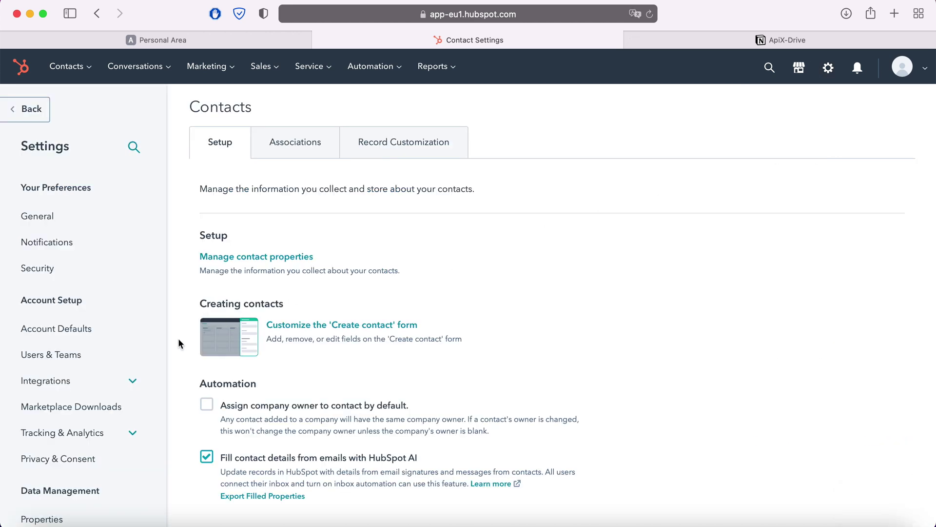
left_click(98, 382)
left_click(54, 464)
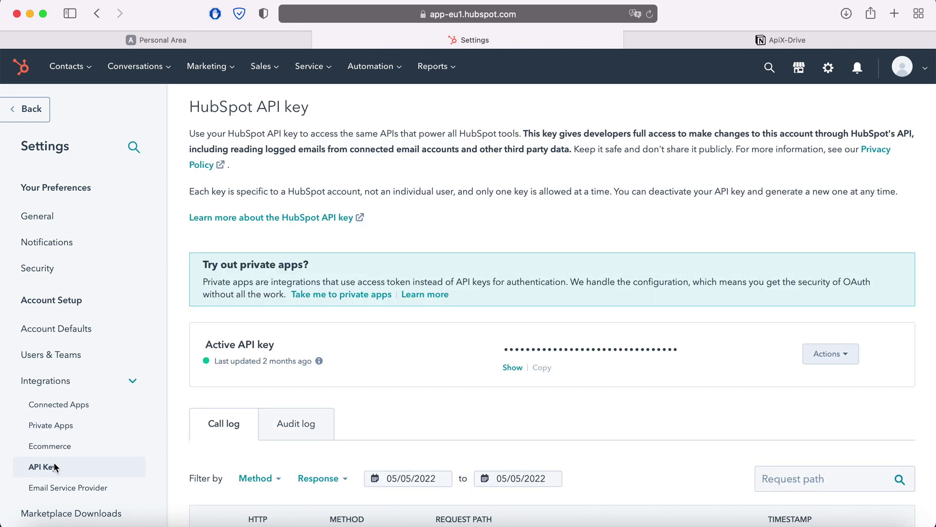
left_click(511, 368)
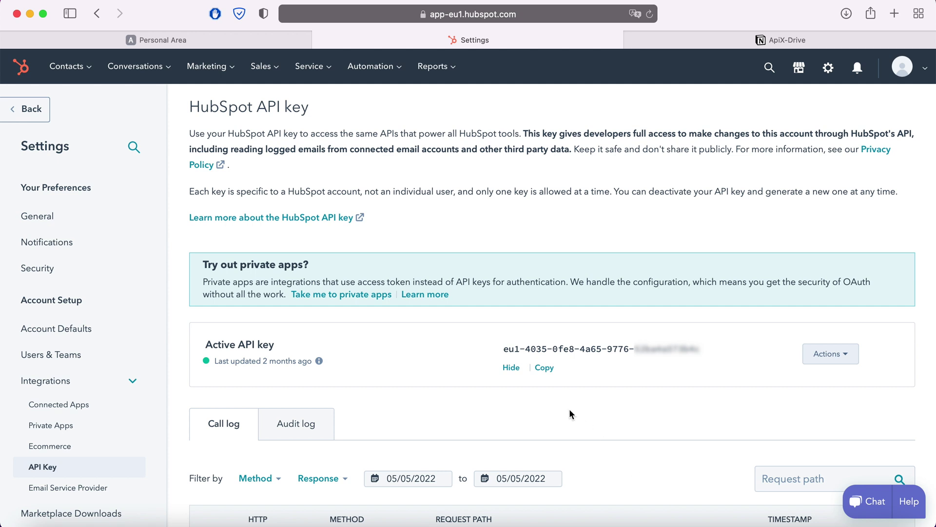
left_click_drag(504, 348, 707, 348)
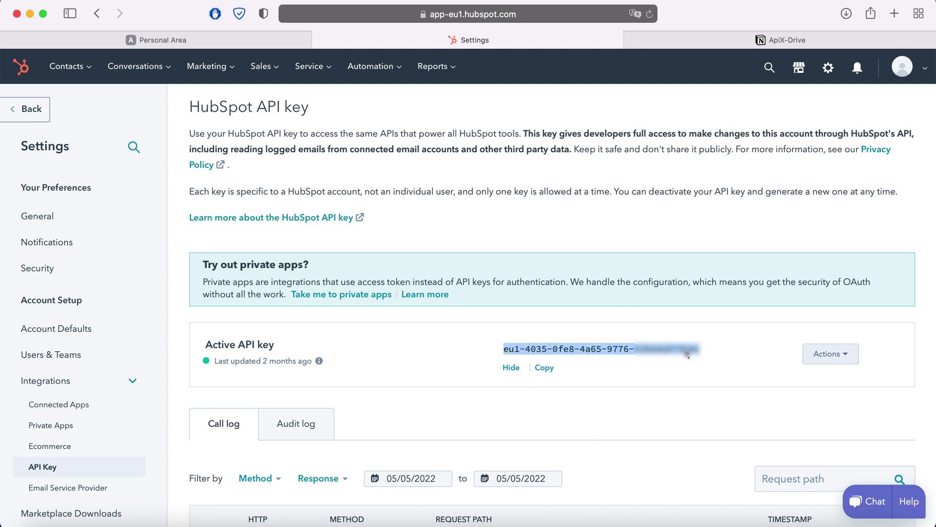
- Copy the HubSpot API key, paste it into ApiX-Drive's API Key field, and save
right_click(707, 348)
left_click(711, 350)
left_click(241, 41)
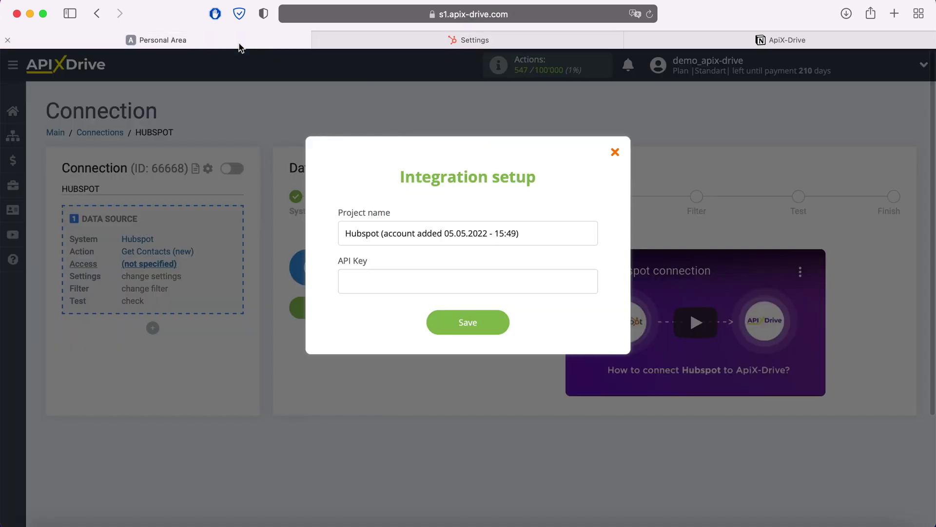
right_click(380, 276)
left_click(402, 312)
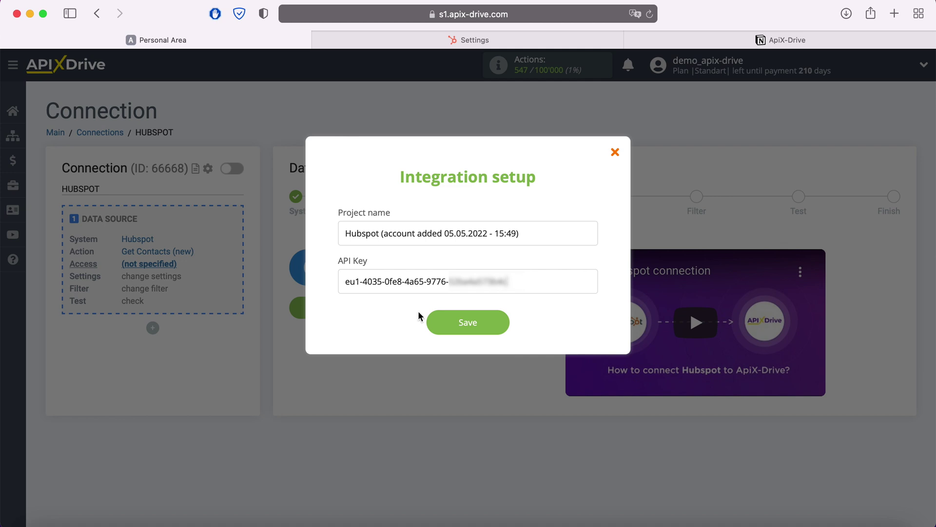
left_click(502, 321)
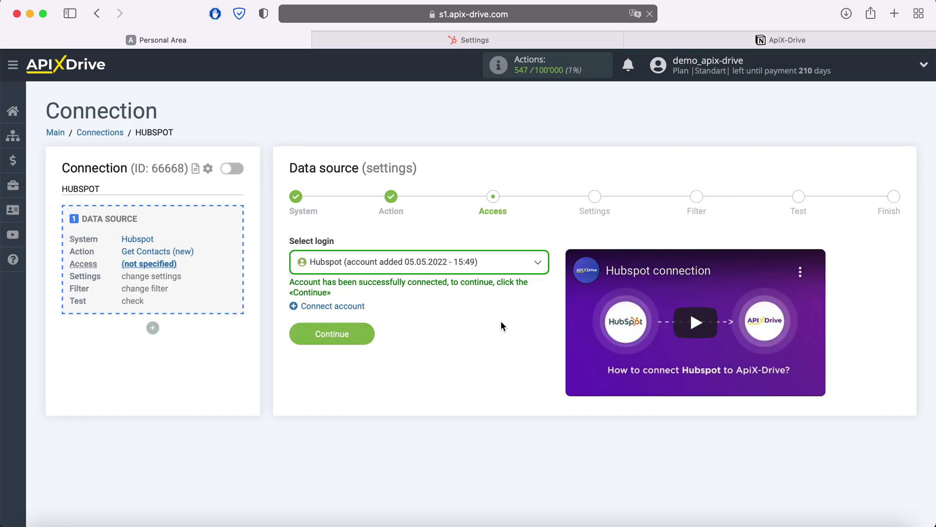
- Select the connected Hubspot login and continue to the source Settings stage
left_click(493, 267)
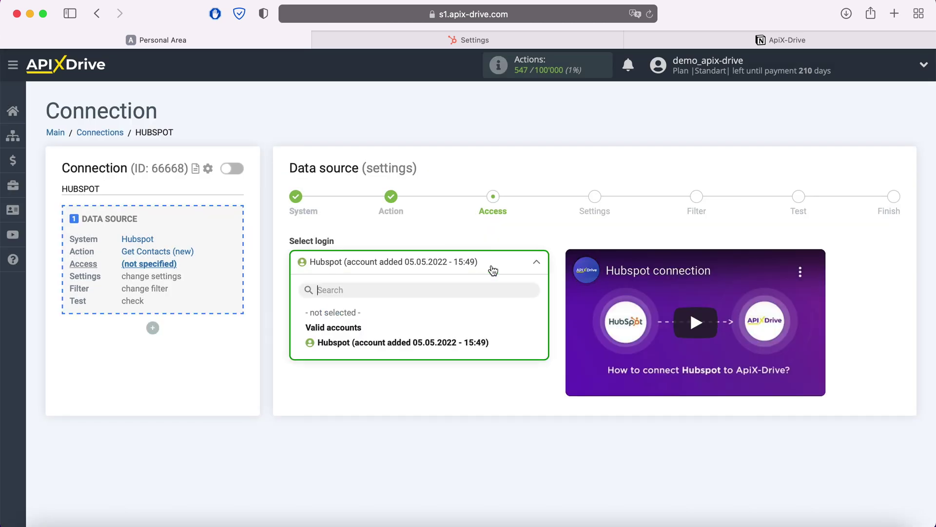
left_click(470, 342)
left_click(361, 335)
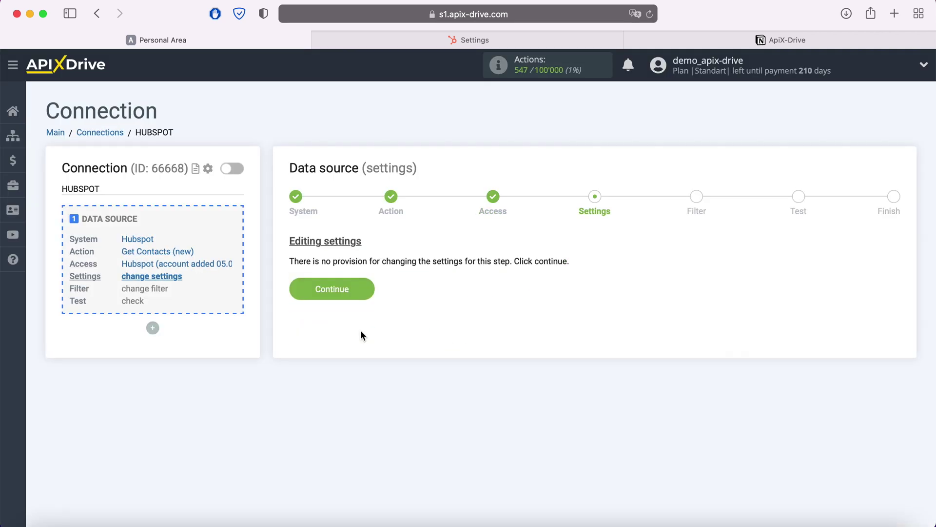
- Skip the empty Settings and Filter stages, review the sample contact, and finish the Hubspot source setup
left_click(366, 290)
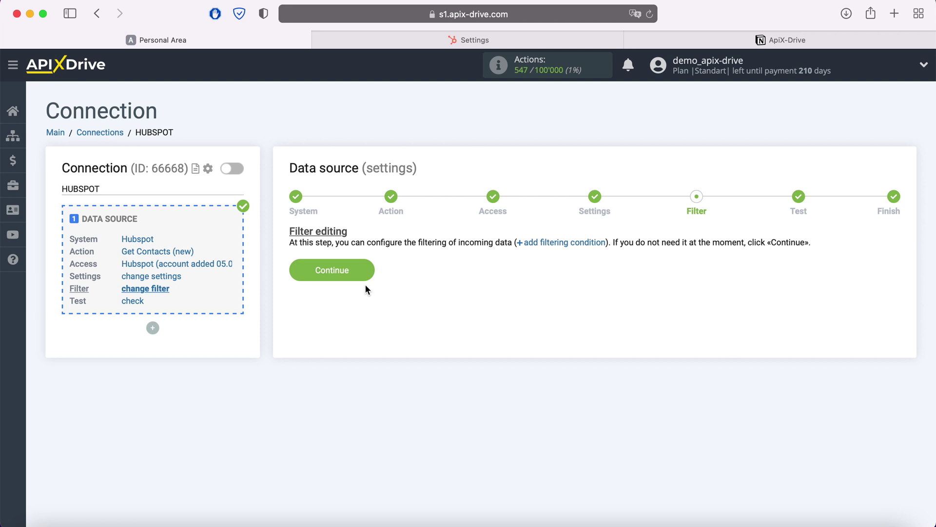
left_click(365, 277)
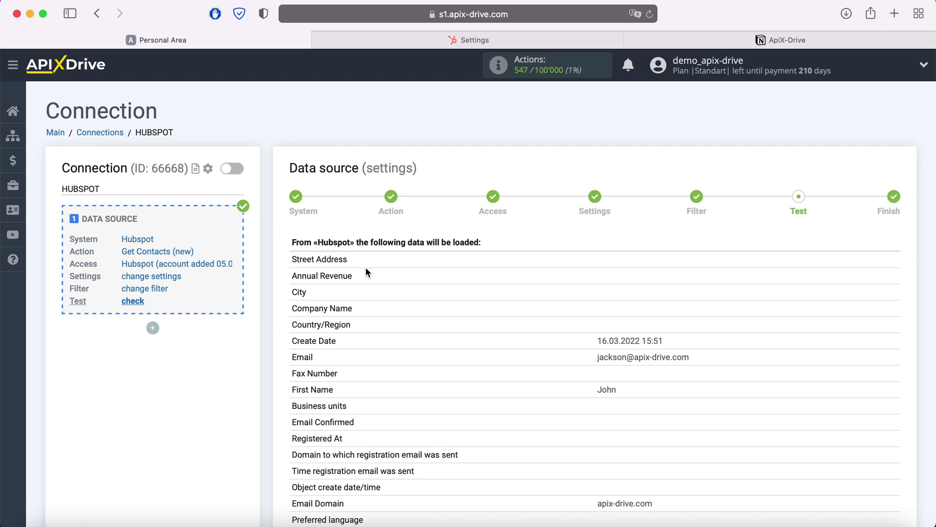
scroll(366, 272, "down", 10)
scroll(367, 271, "down", 7)
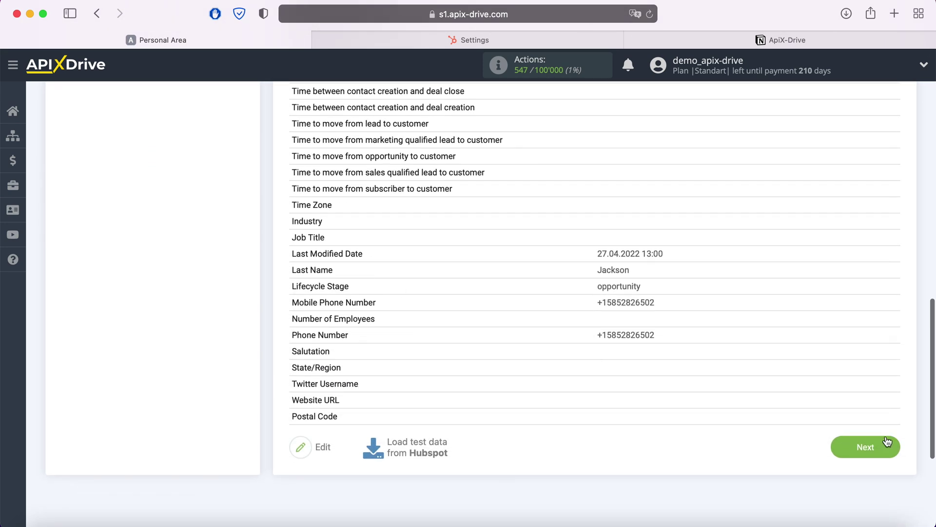
left_click(893, 443)
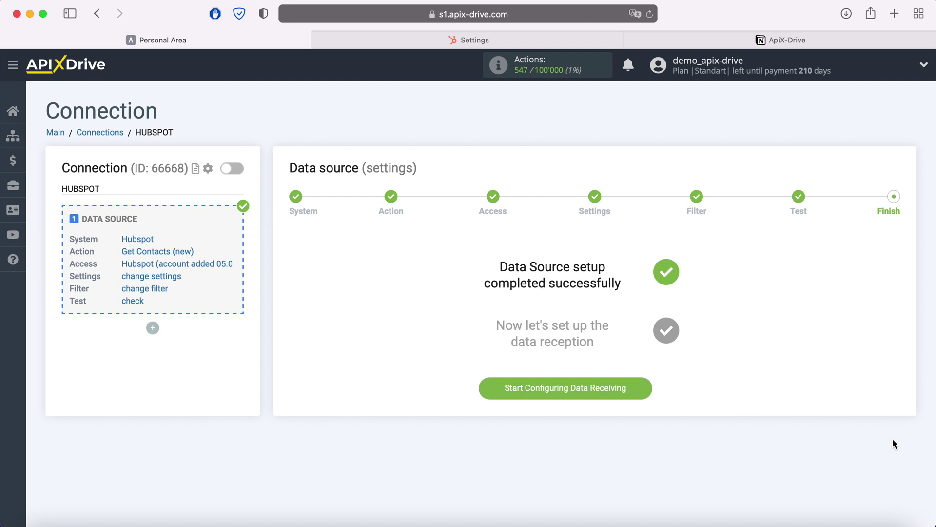
- Begin the data destination setup with Notion as the receiving system
left_click(646, 387)
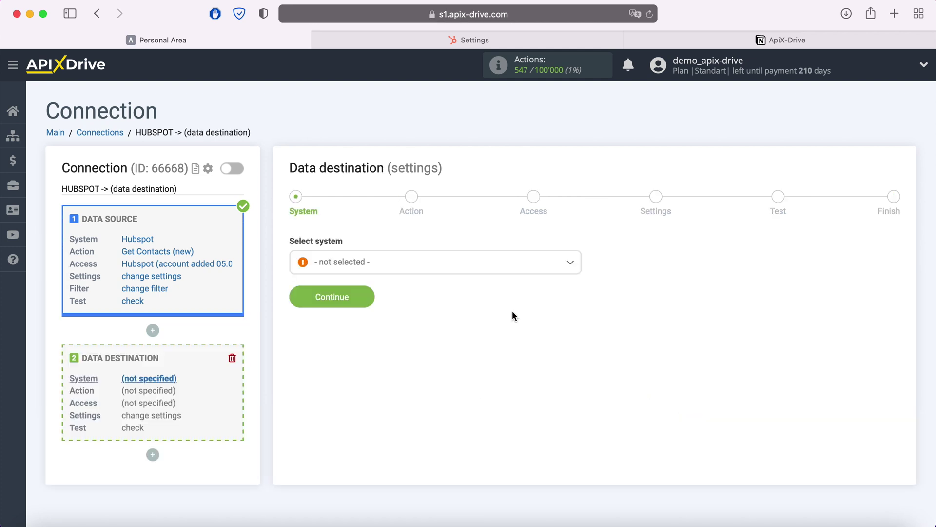
left_click(471, 270)
scroll(465, 358, "down", 15)
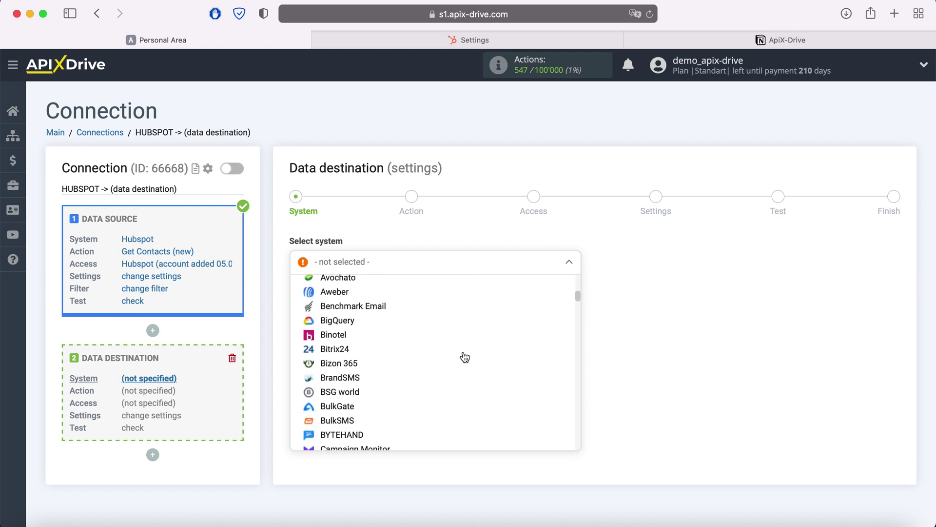
scroll(465, 358, "down", 15)
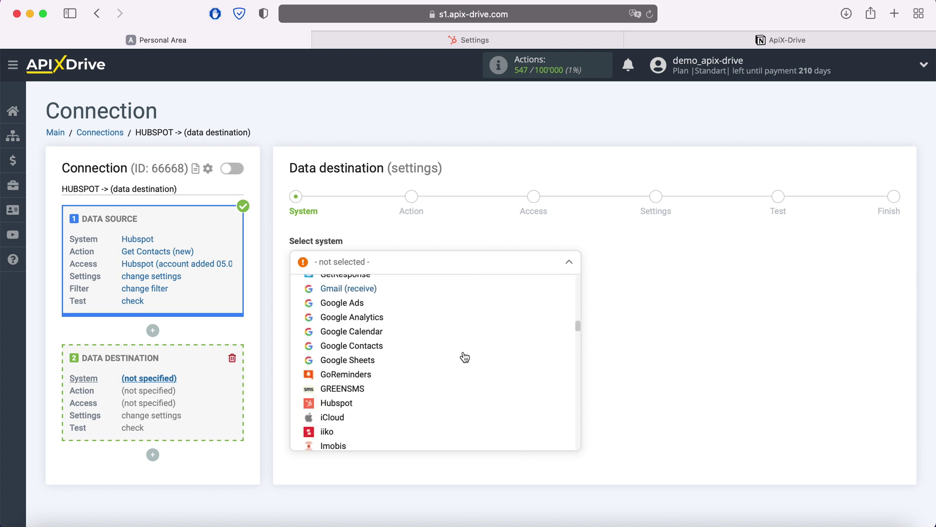
scroll(465, 357, "down", 15)
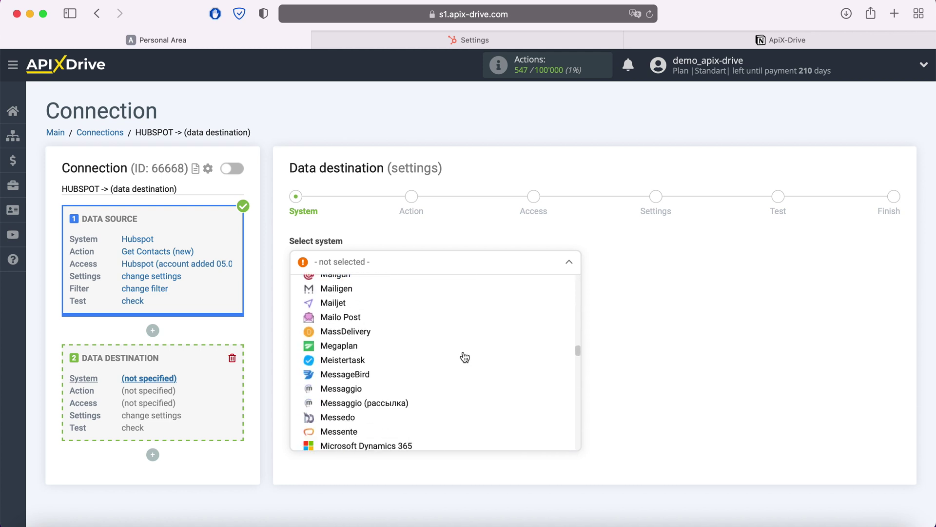
scroll(464, 357, "down", 3)
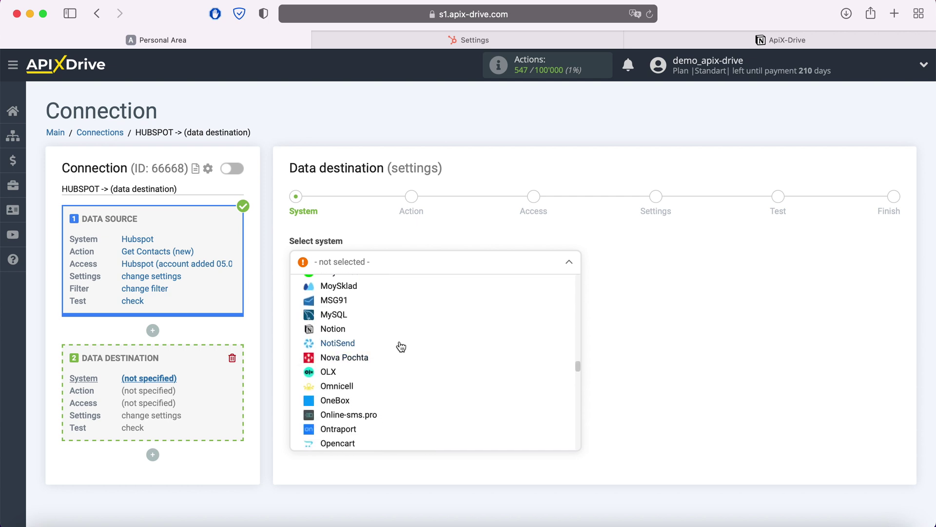
left_click(370, 329)
left_click(353, 307)
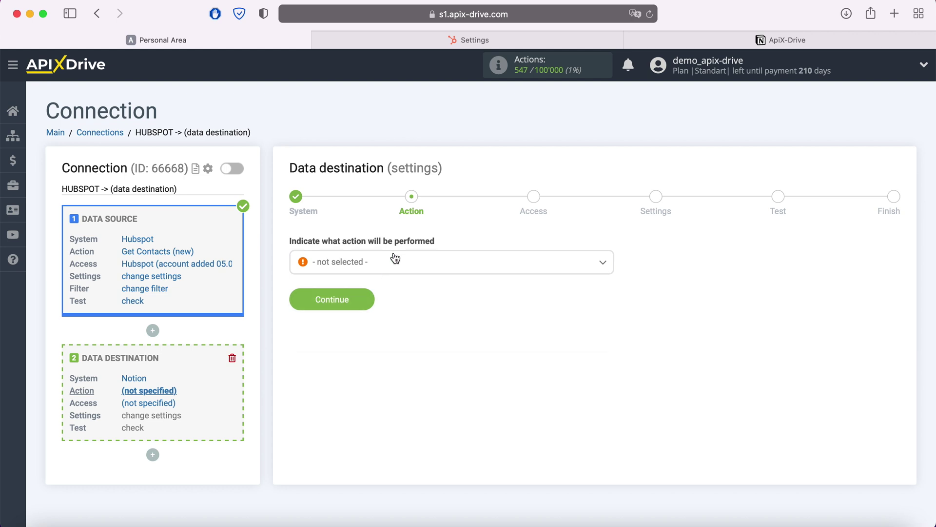
- Choose Add Note as the Notion action and continue to account access
left_click(394, 259)
left_click(349, 327)
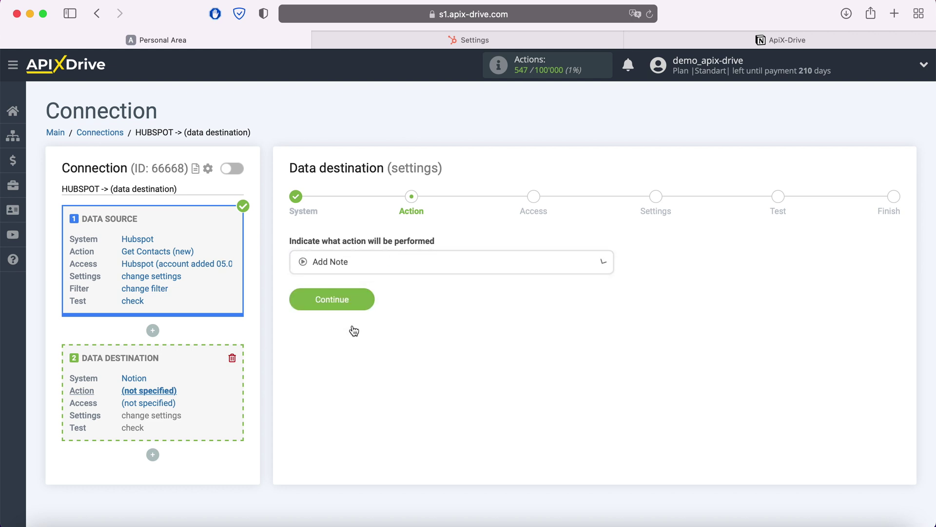
left_click(367, 300)
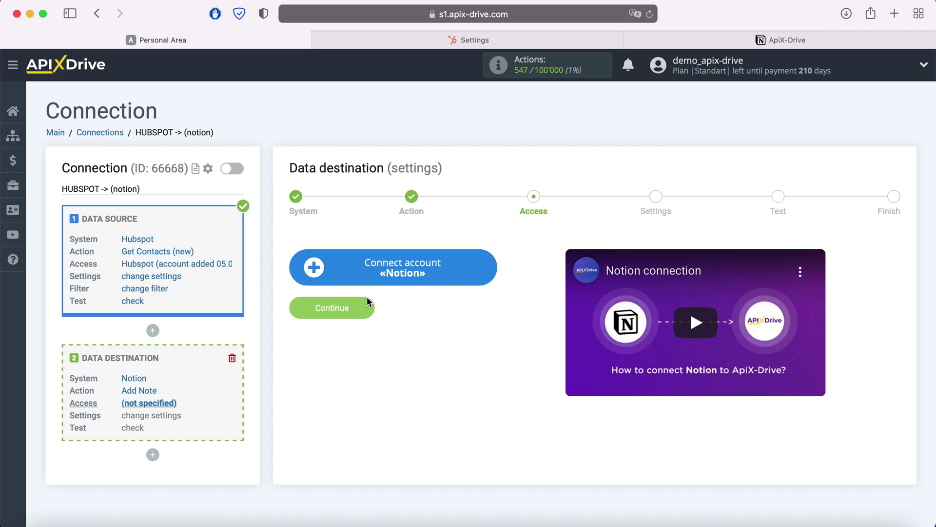
- Log in to Notion with the account email and password and allow ApiX-Drive access to selected pages
left_click(490, 267)
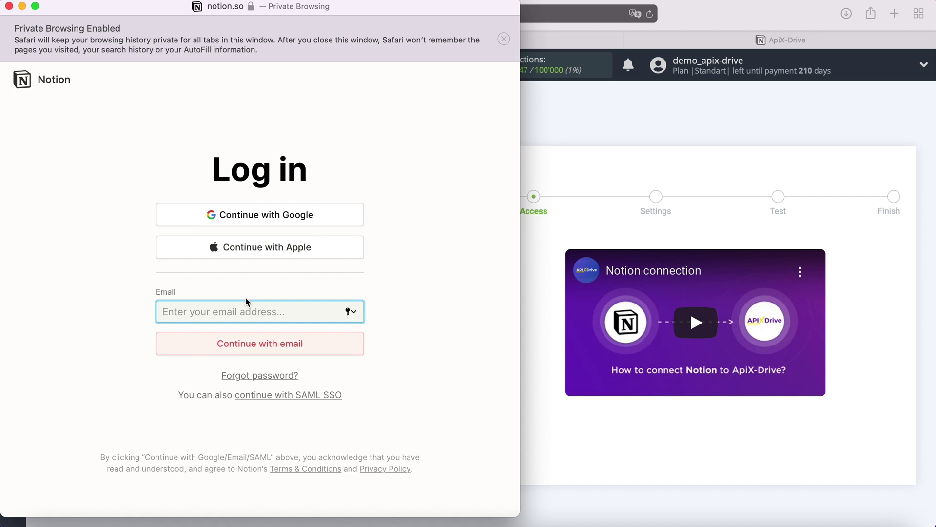
right_click(213, 312)
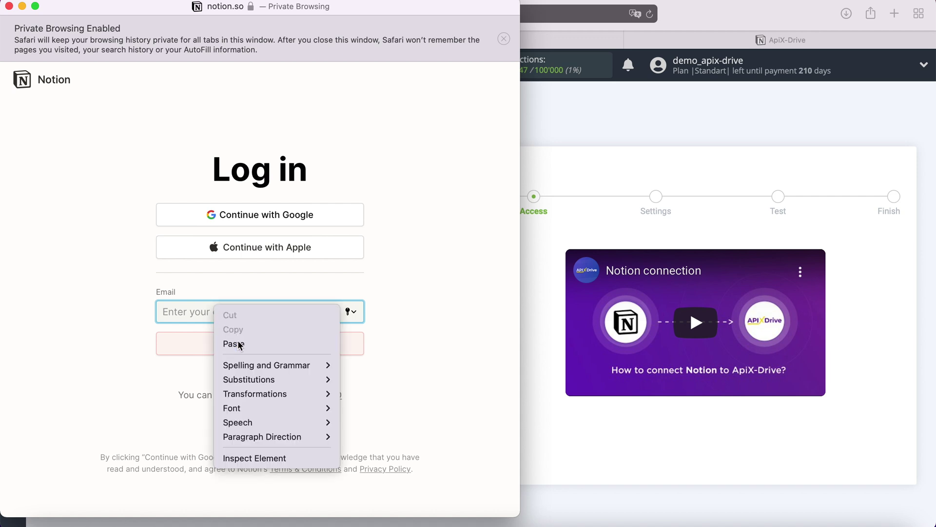
left_click(239, 345)
left_click(239, 344)
type("************")
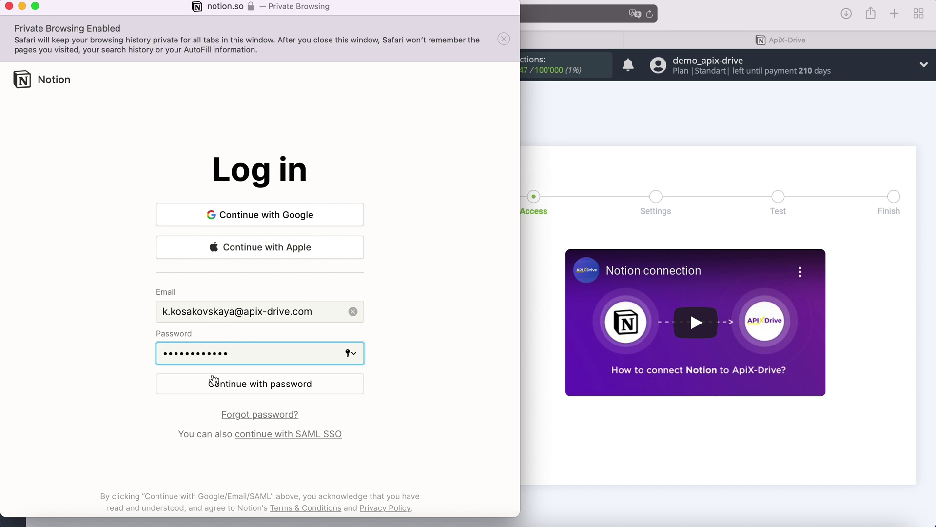
left_click(258, 385)
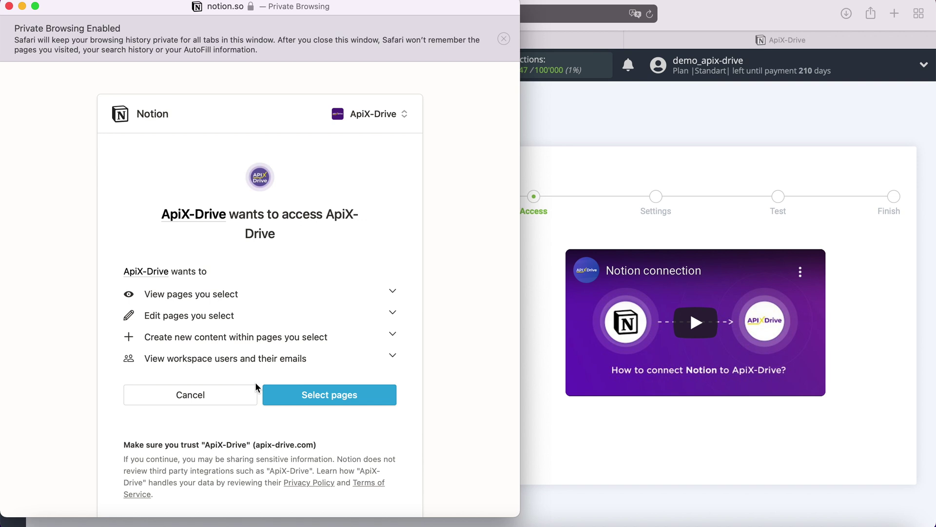
left_click(314, 395)
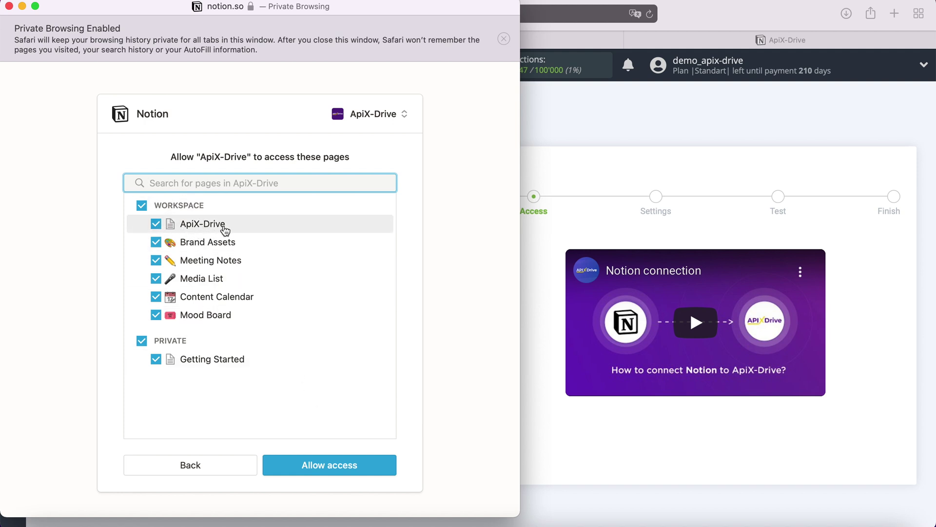
left_click(363, 466)
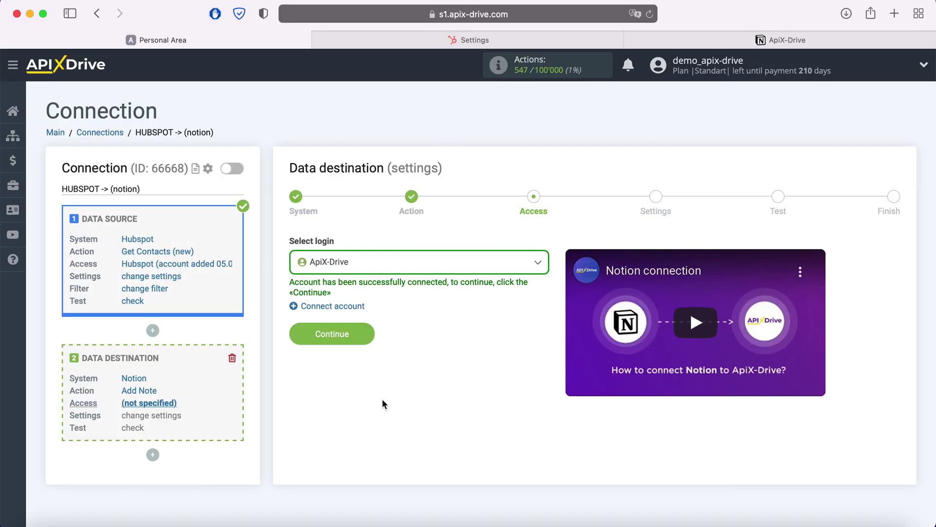
- Select the ApiX-Drive Notion login, continue to Settings, and bring up the Database list
left_click(404, 271)
left_click(360, 343)
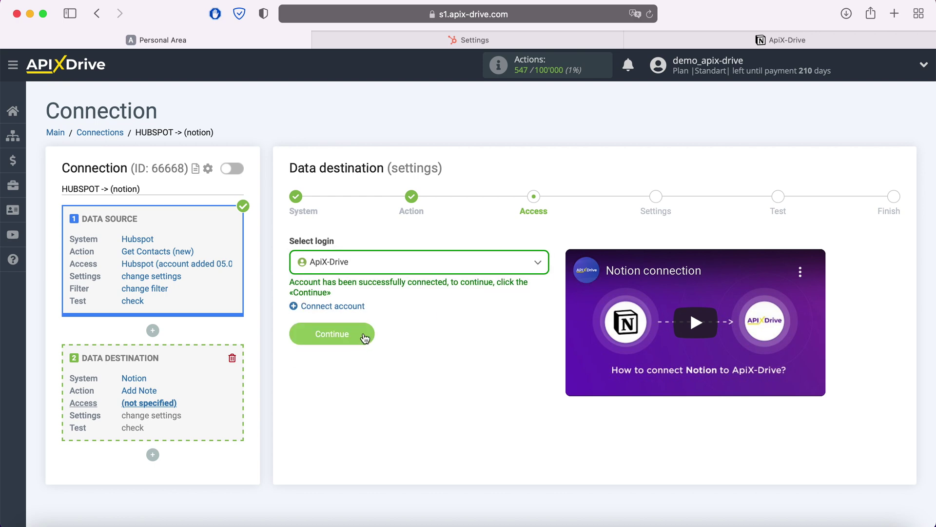
left_click(365, 336)
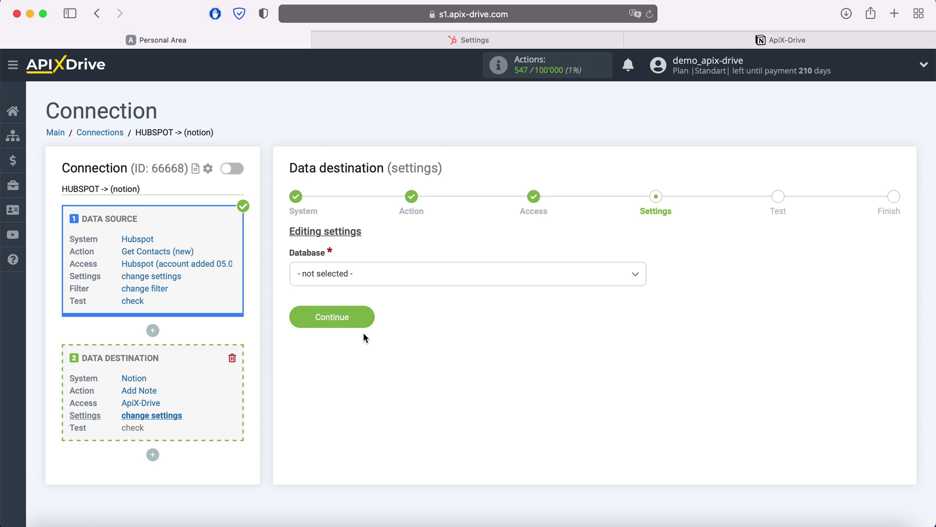
left_click(375, 275)
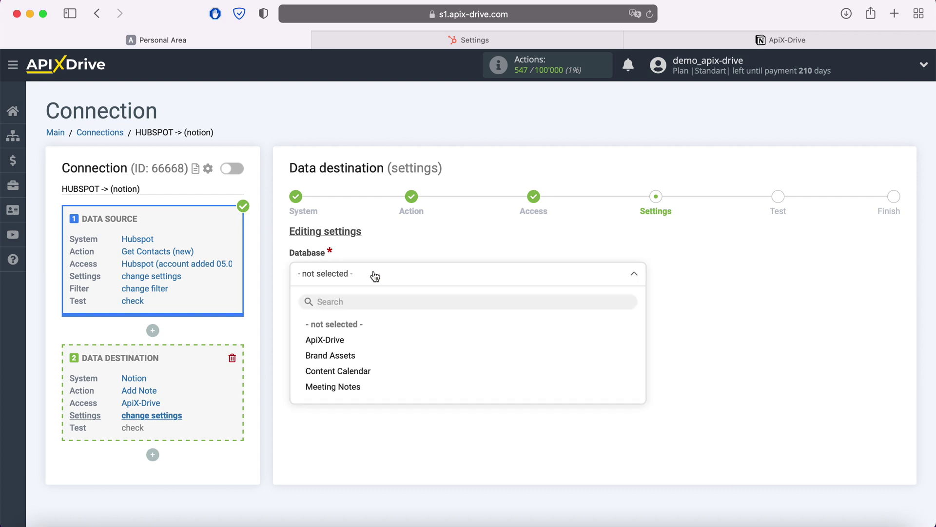
- Choose the ApiX-Drive database and map date to Hubspot's Became an Opportunity Date
left_click(346, 340)
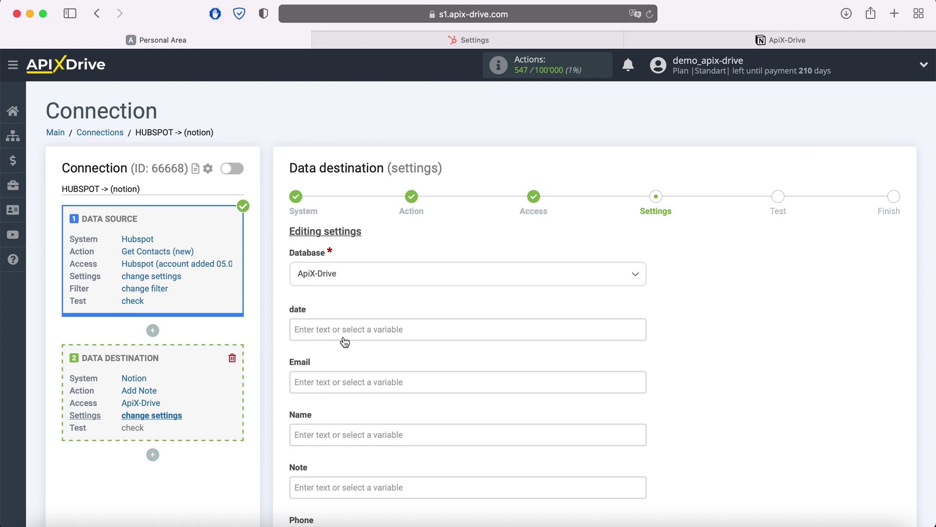
left_click(341, 330)
scroll(338, 329, "down", 4)
scroll(528, 327, "down", 1)
scroll(528, 324, "down", 5)
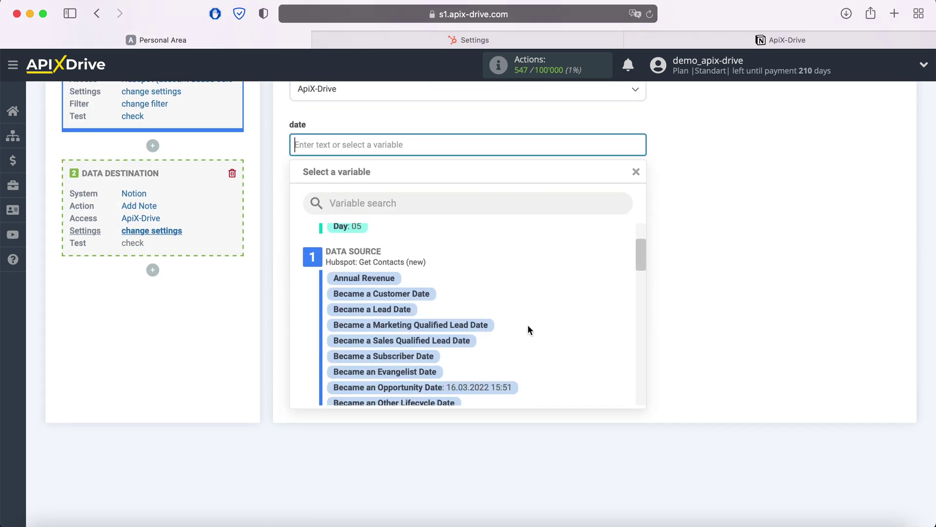
left_click(507, 364)
- Map Email to the HubSpot contact email and add First Name to the Name field
left_click(408, 202)
scroll(515, 314, "down", 3)
scroll(516, 316, "down", 4)
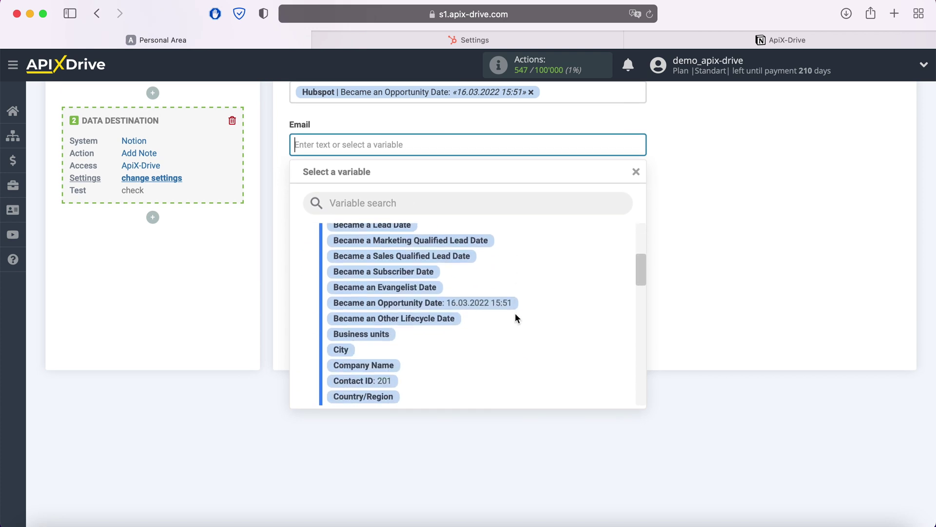
scroll(515, 316, "down", 2)
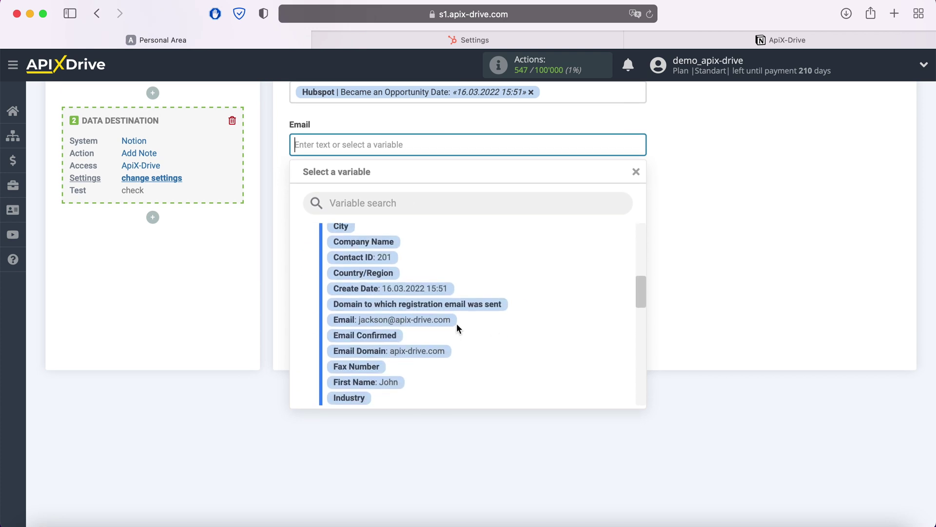
left_click(446, 320)
left_click(397, 195)
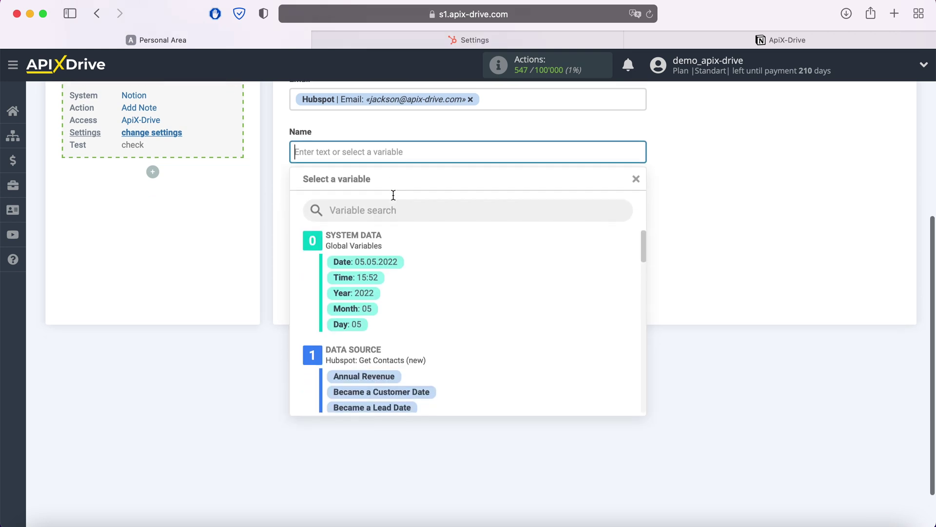
scroll(494, 301, "down", 2)
scroll(494, 303, "down", 1)
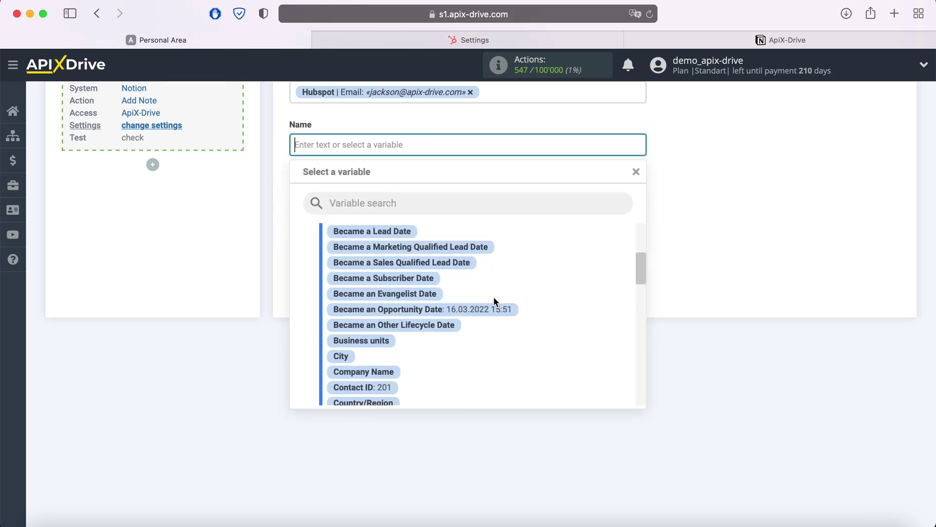
scroll(494, 298, "down", 3)
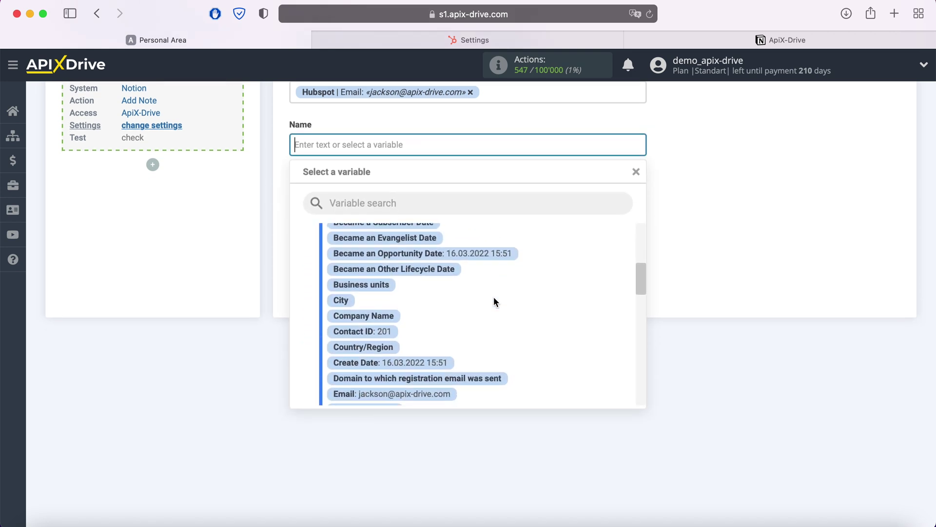
scroll(494, 298, "down", 7)
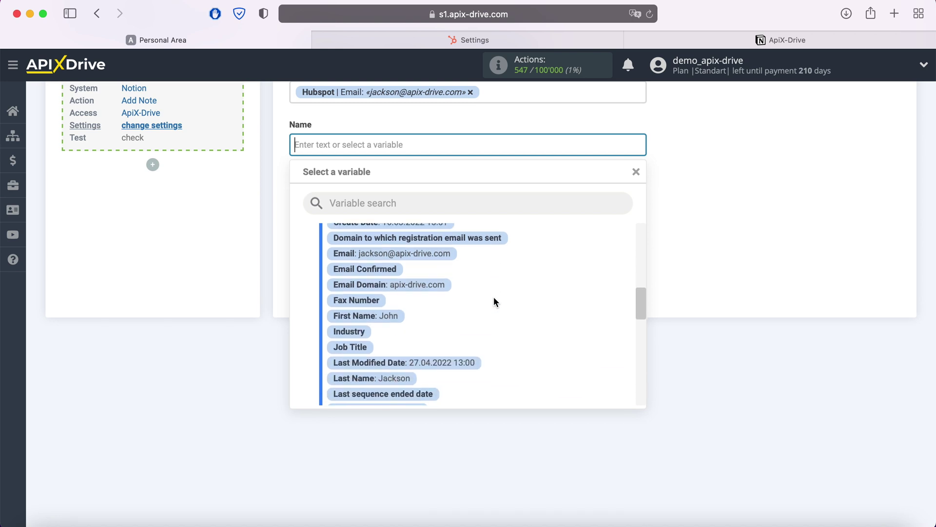
left_click(396, 309)
left_click(453, 137)
- Add Last Name to Name, and set Note to 'Web' followed by the HubSpot Email Domain
left_click(403, 370)
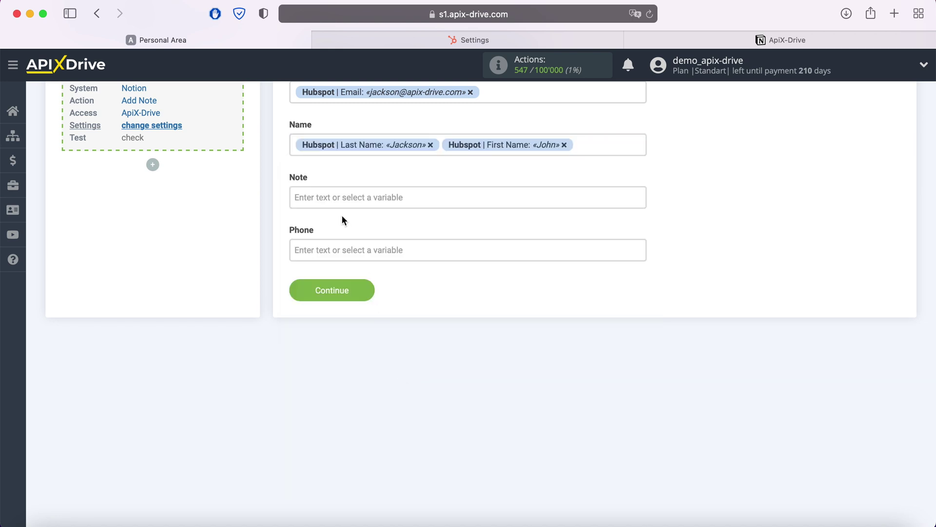
left_click(339, 207)
scroll(534, 309, "down", 5)
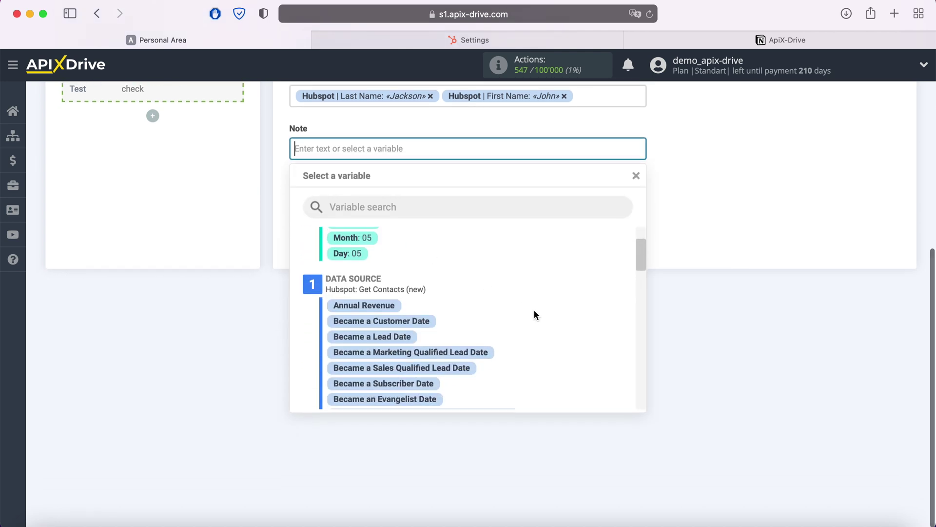
scroll(534, 311, "down", 6)
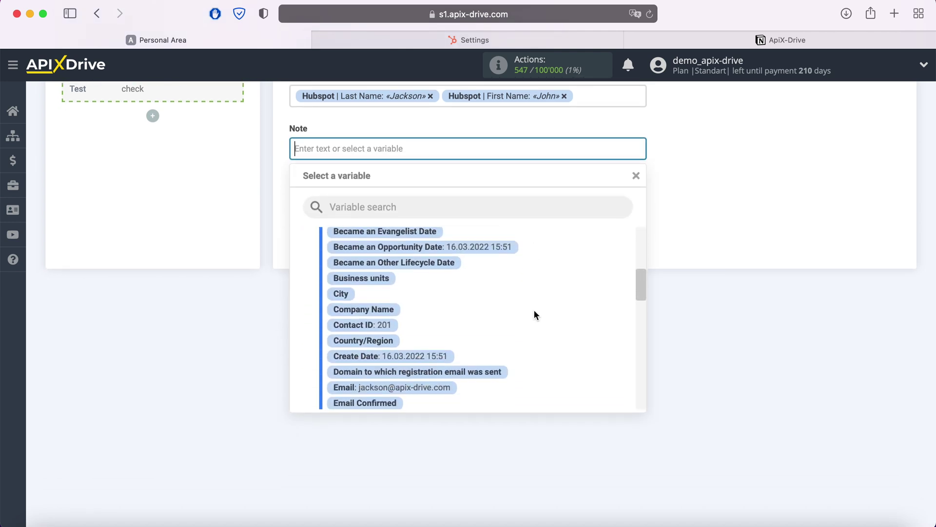
scroll(534, 315, "down", 3)
left_click(419, 353)
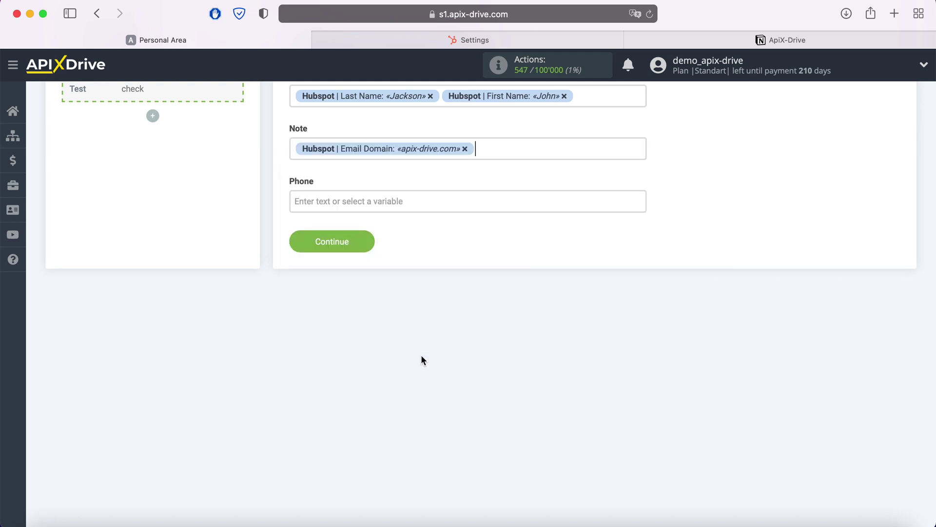
left_click(294, 149)
type("Web")
left_click(247, 158)
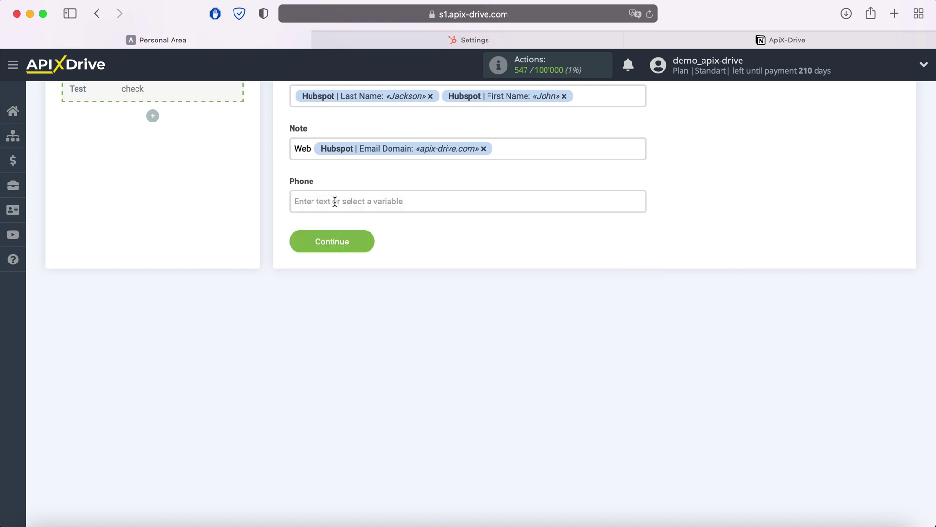
- Map the Notion Phone field to the contact's Mobile Phone Number
left_click(341, 201)
scroll(522, 324, "down", 5)
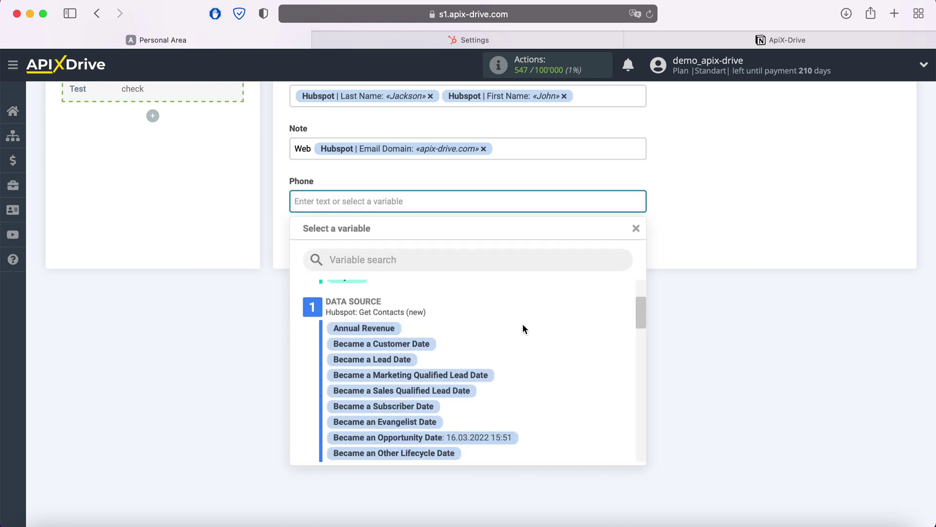
scroll(523, 329, "down", 10)
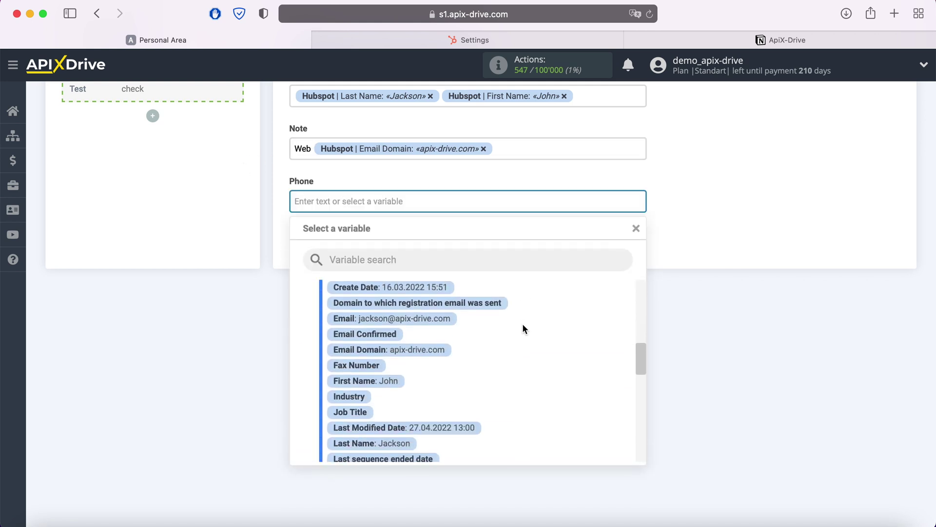
scroll(523, 324, "down", 10)
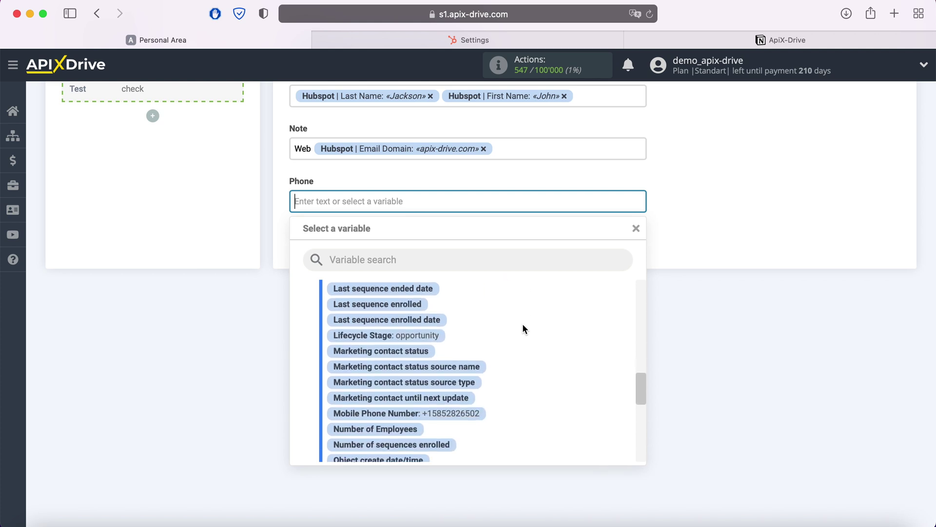
scroll(522, 323, "down", 2)
left_click(481, 376)
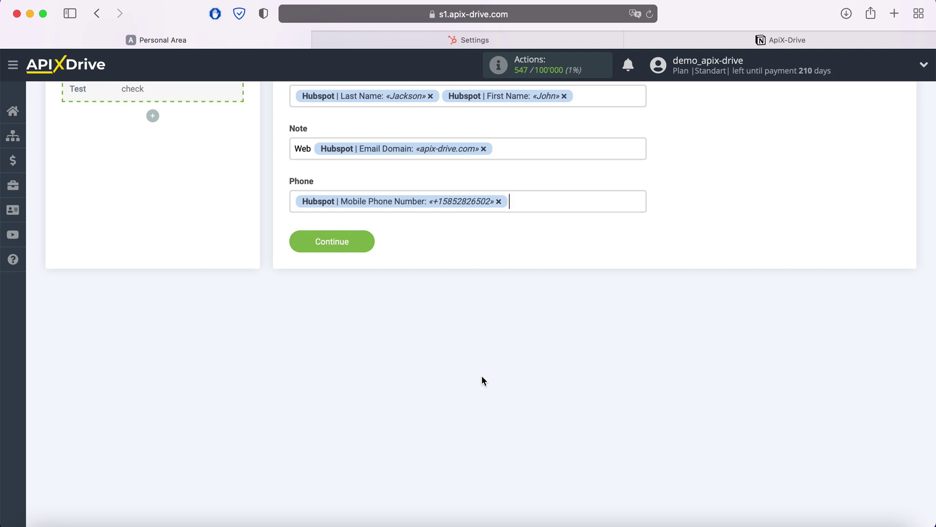
- Save the field mapping and send the sample HubSpot contact to Notion as a test note
left_click(359, 244)
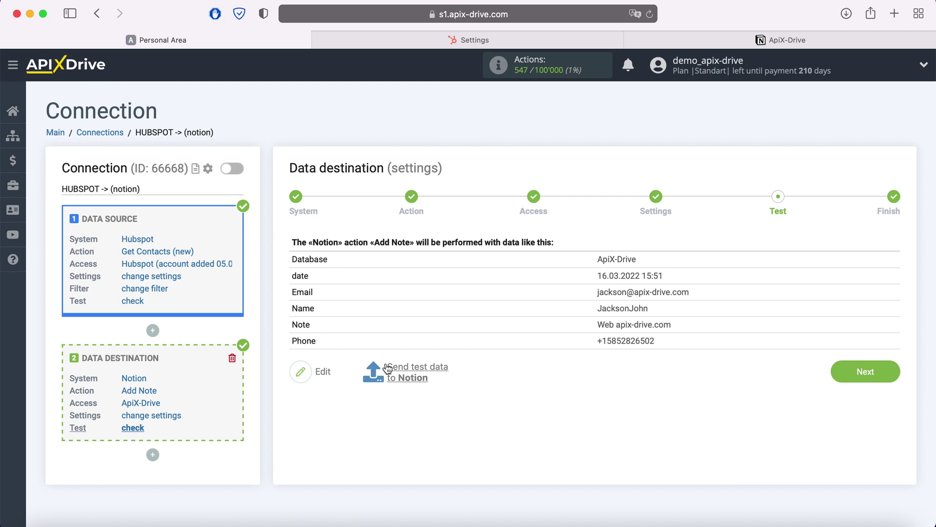
left_click(415, 366)
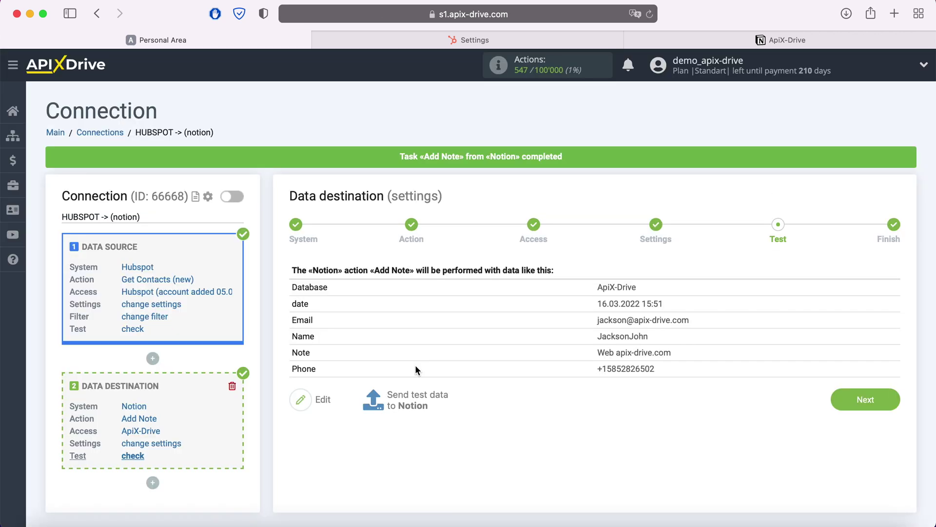
- Check the test contact row in Notion's ApiX-Drive database and expand that page to show its Default view
left_click(722, 36)
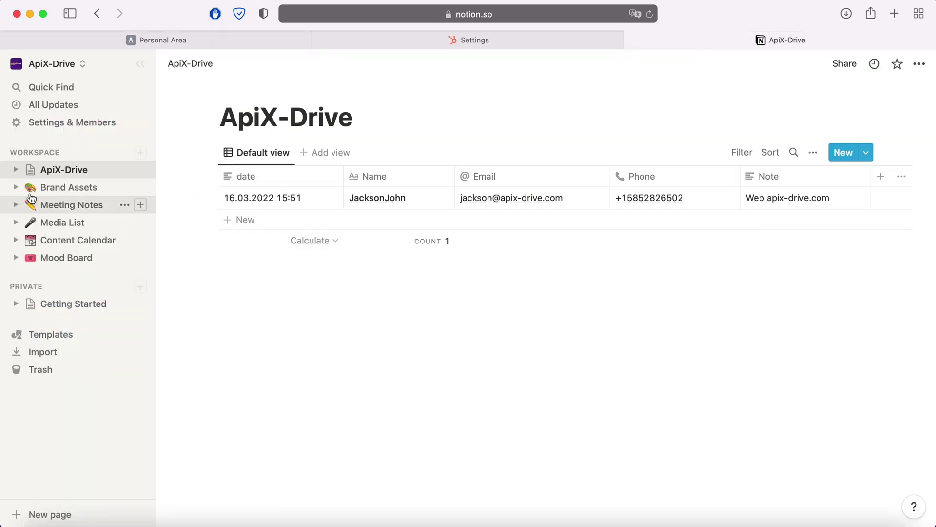
left_click(16, 170)
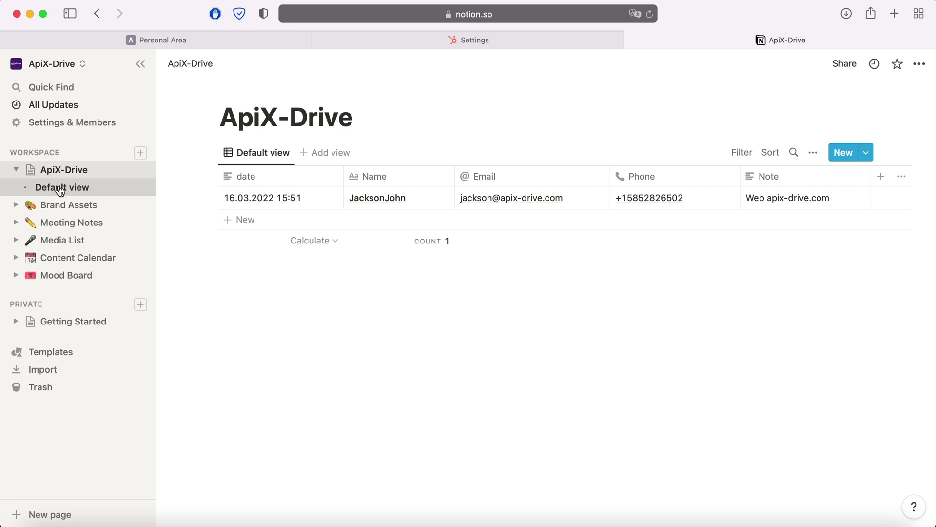
- Return to ApiX-Drive and advance the connection setup from testing to the Finish step
left_click(144, 38)
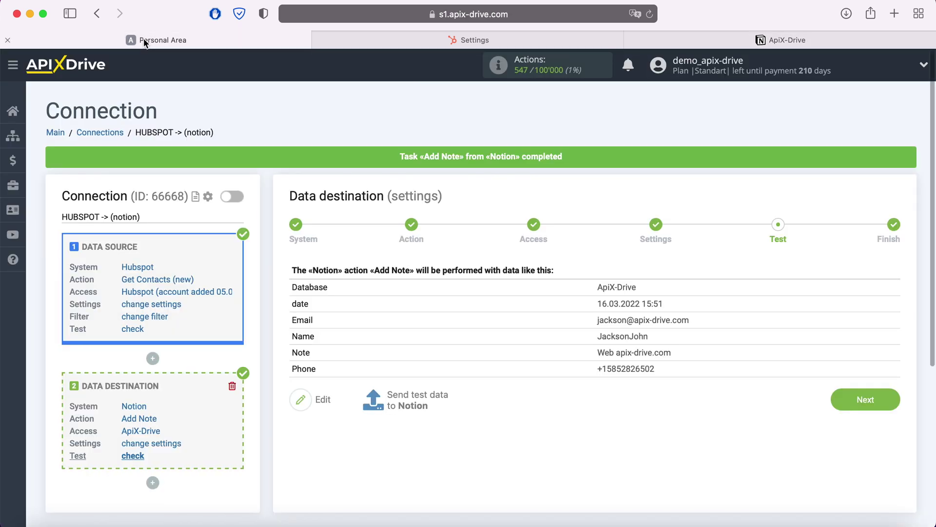
left_click(897, 399)
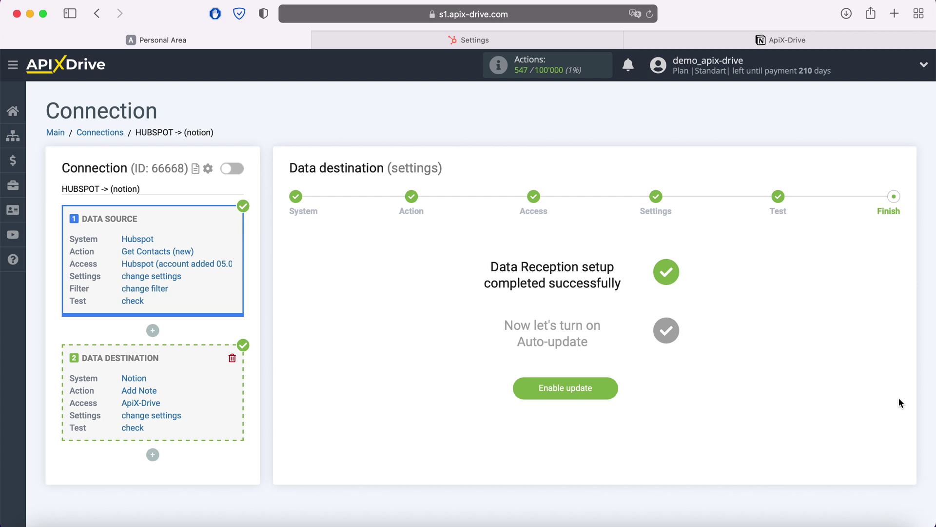
- Enable auto-update and change the HUBSPOT -> (notion) update interval from 10 to 5 minutes
left_click(610, 388)
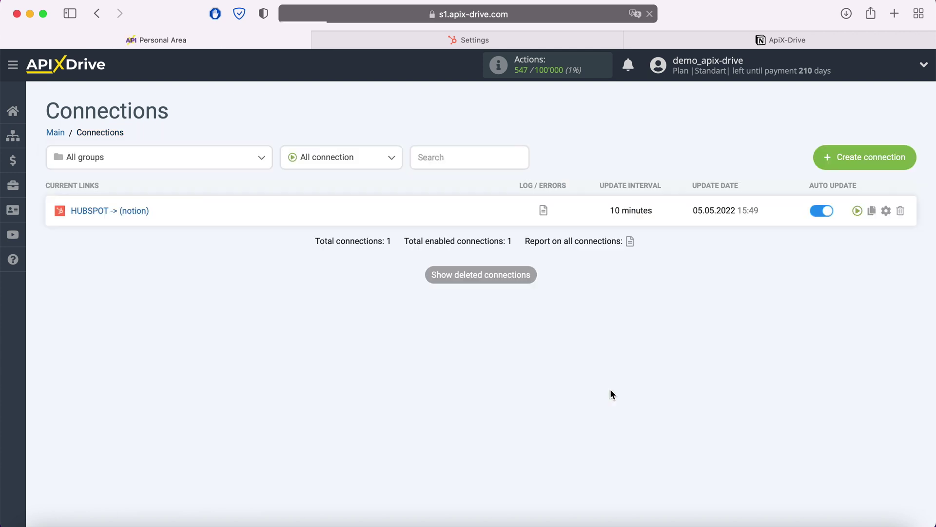
left_click(885, 211)
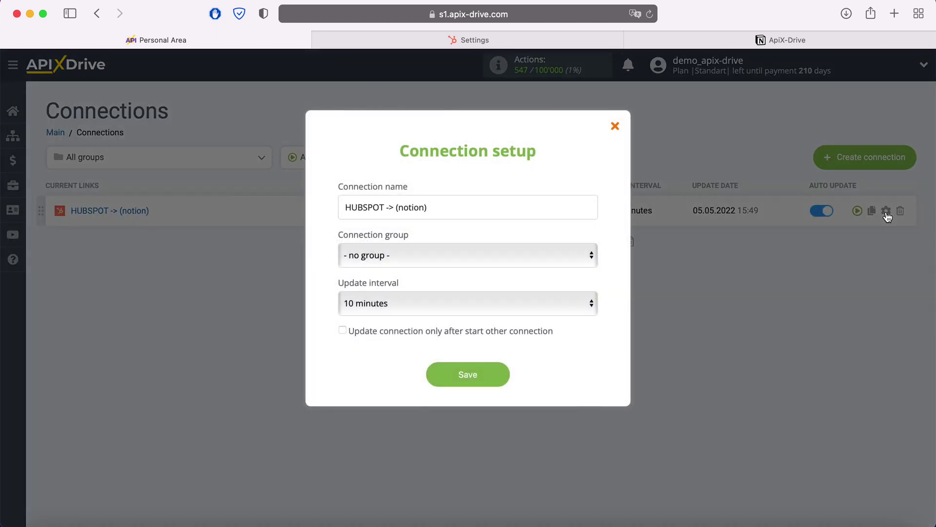
left_click(546, 300)
left_click(519, 284)
left_click(502, 373)
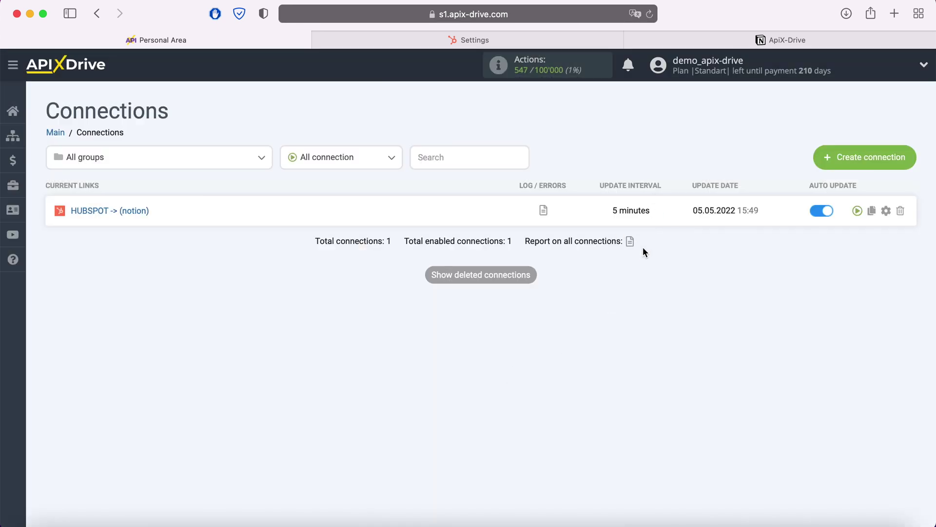